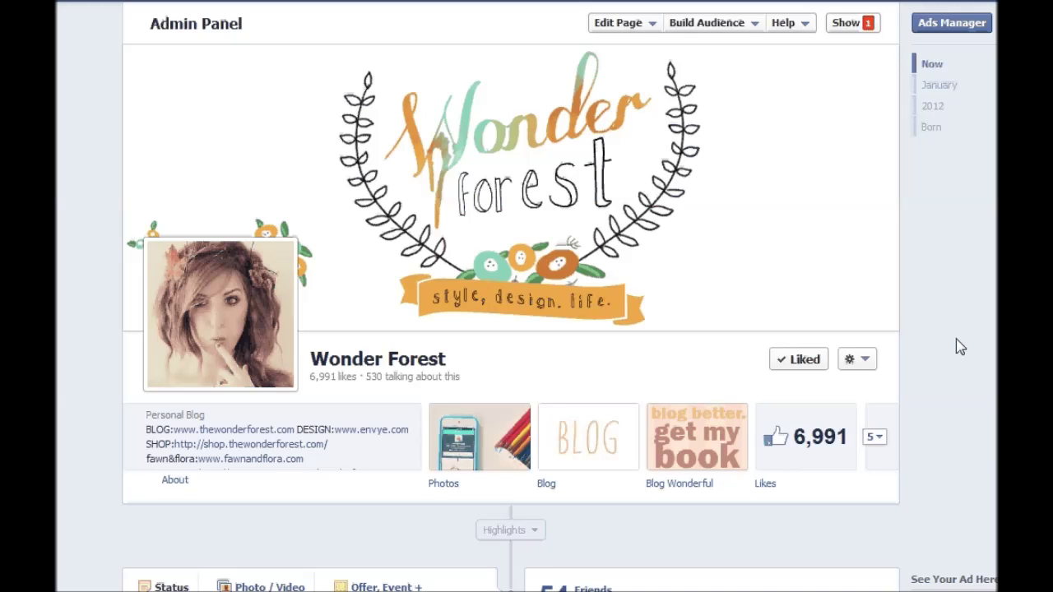
Step: Open the Edit Page dropdown on the Wonder Forest admin panel
{"action": "mouse_move", "coordinate": [628, 211]}
{"action": "left_click", "coordinate": [647, 27]}
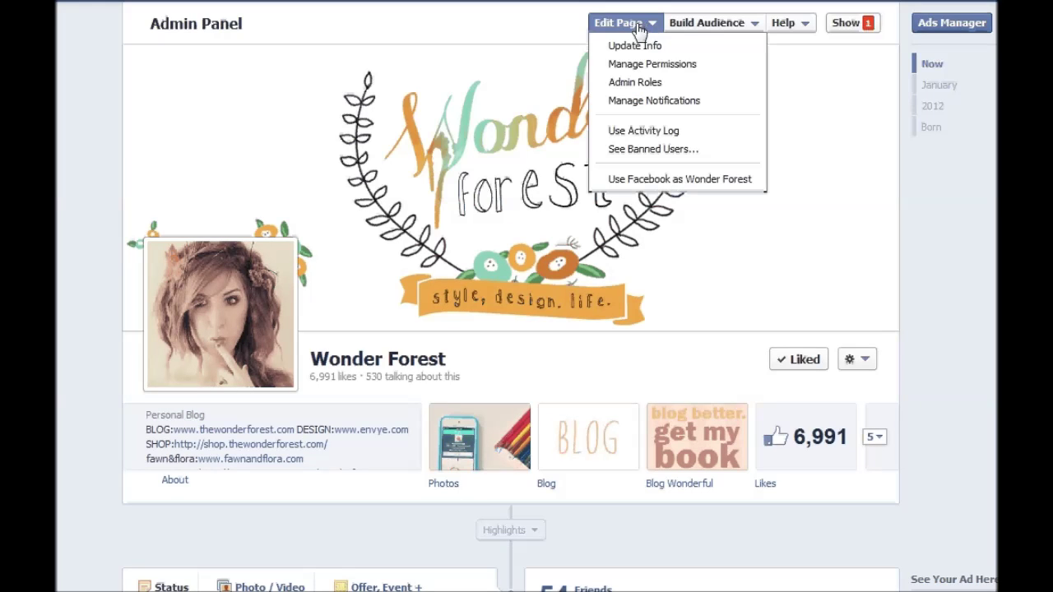
Step: Go from Update Info through Resources and Use social plugins to the Like Box plugin configurator
{"action": "left_click", "coordinate": [635, 46]}
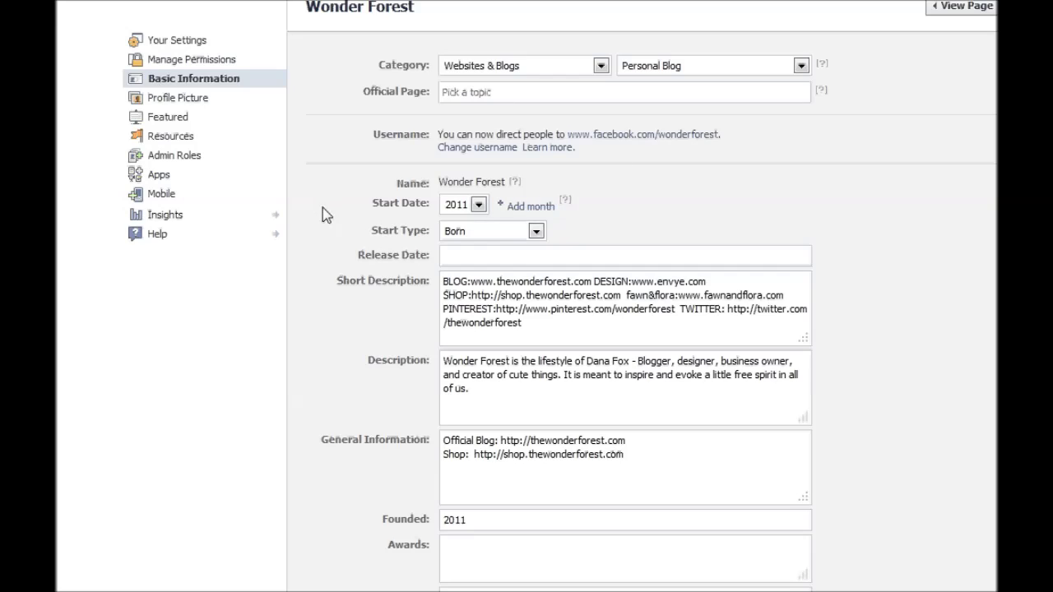
{"action": "left_click", "coordinate": [167, 143]}
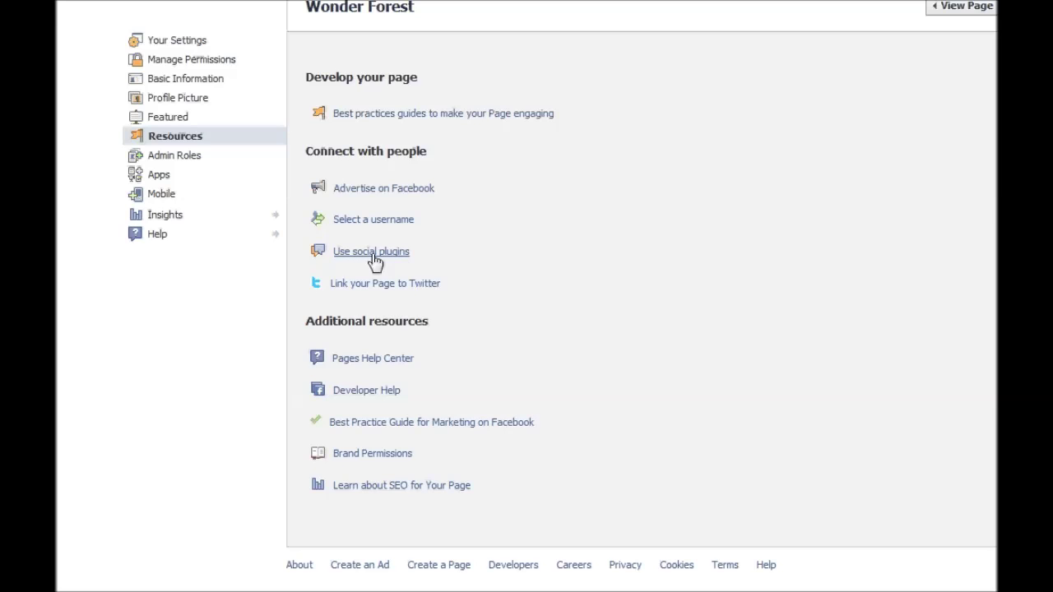
{"action": "left_click", "coordinate": [367, 255]}
{"action": "scroll", "coordinate": [658, 296], "scroll_direction": "down", "scroll_amount": 3}
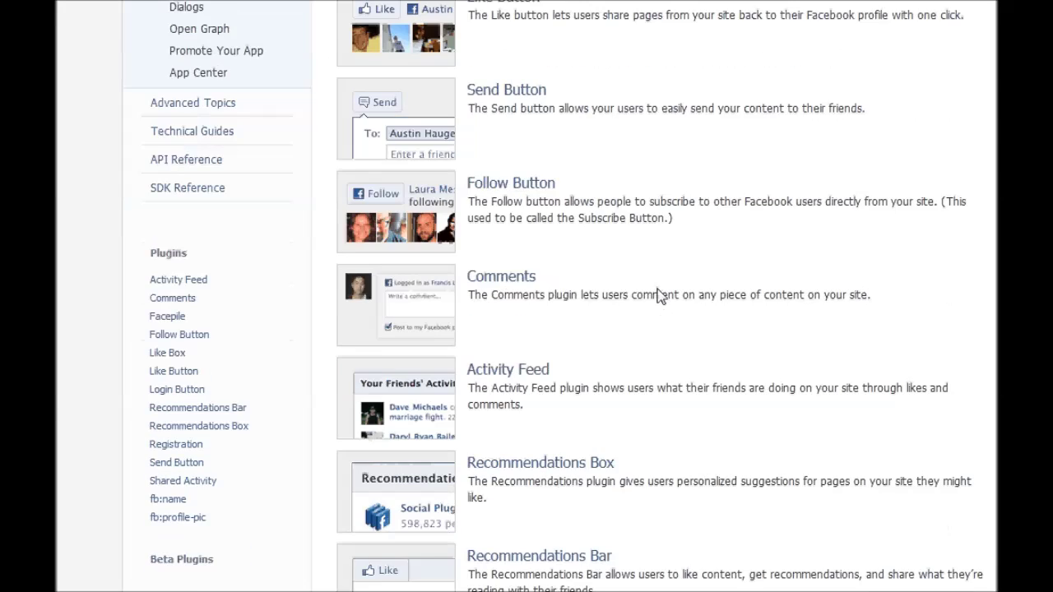
{"action": "scroll", "coordinate": [657, 295], "scroll_direction": "down", "scroll_amount": 10}
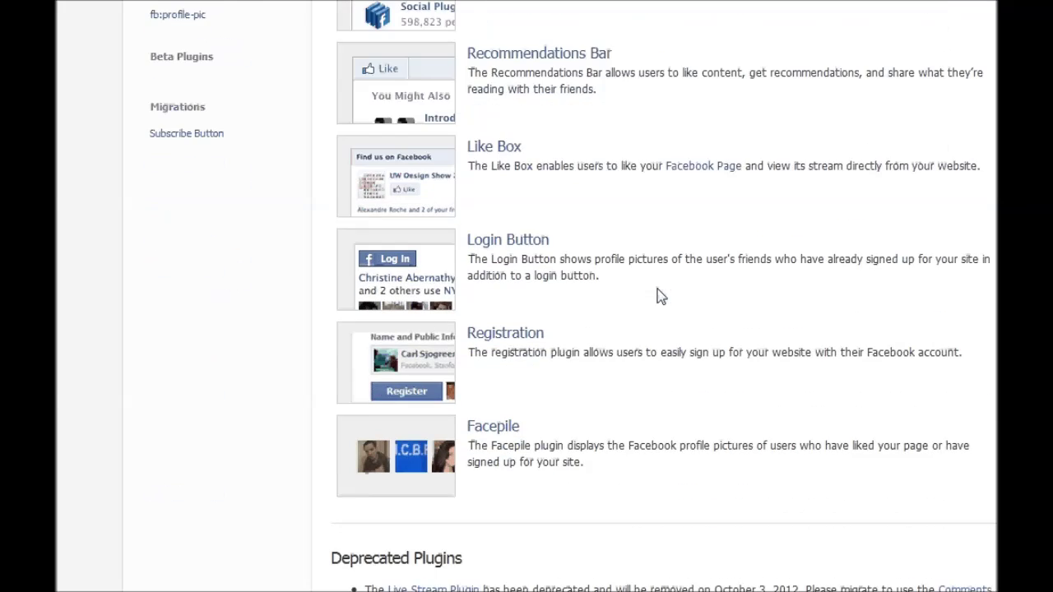
{"action": "scroll", "coordinate": [658, 295], "scroll_direction": "up", "scroll_amount": 2}
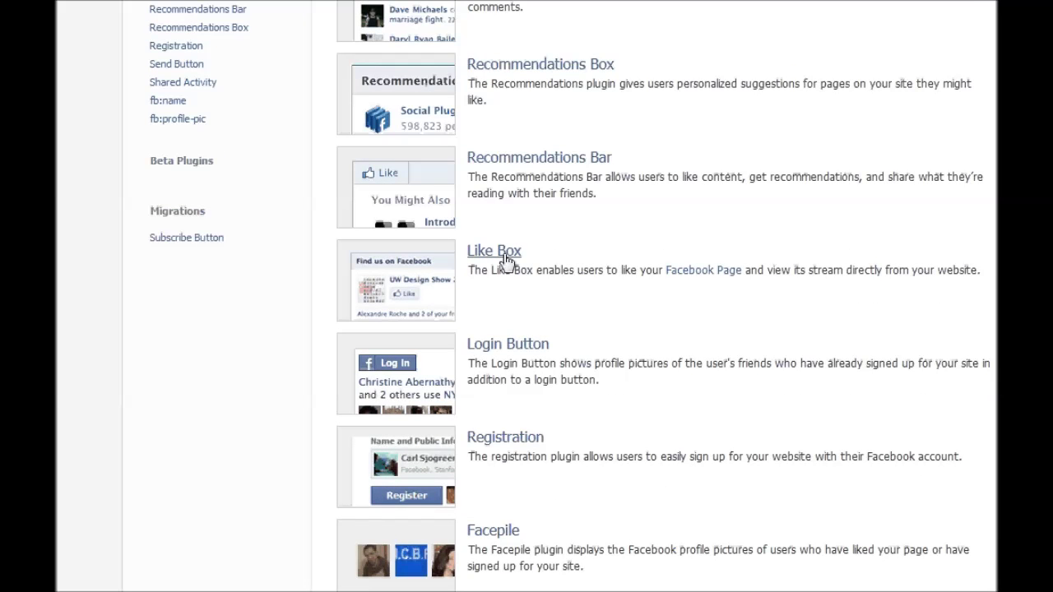
{"action": "left_click", "coordinate": [507, 261]}
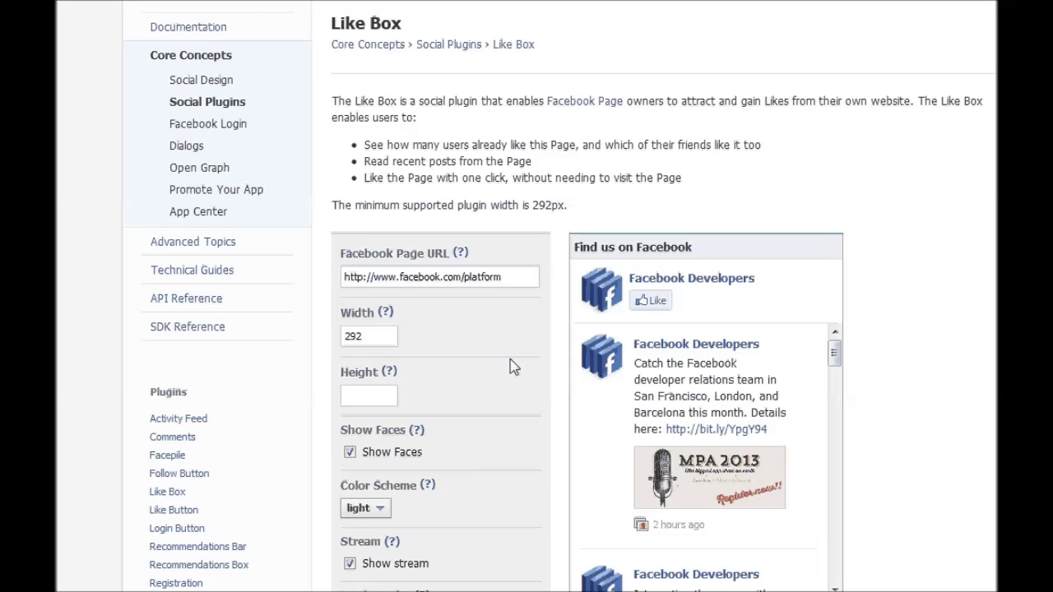
Step: Change the Page URL from 'platform' to 'wonderforest' so the preview shows Wonder Forest
{"action": "scroll", "coordinate": [511, 365], "scroll_direction": "down", "scroll_amount": 2}
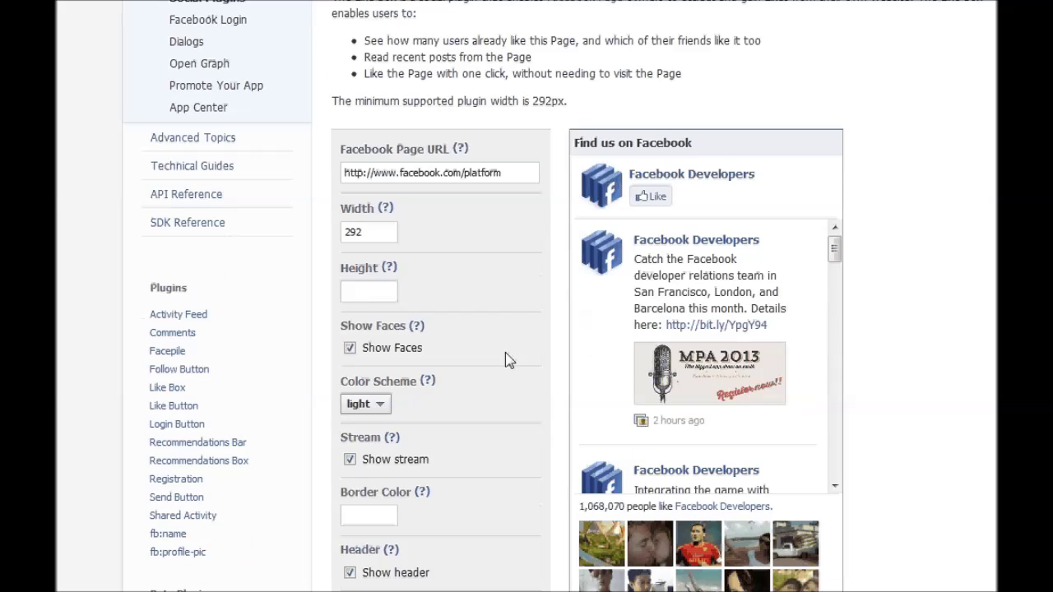
{"action": "left_click_drag", "start_coordinate": [466, 177], "coordinate": [511, 172]}
{"action": "key", "text": "BackSpace"}
{"action": "type", "text": "wonderforest"}
{"action": "left_click", "coordinate": [507, 216]}
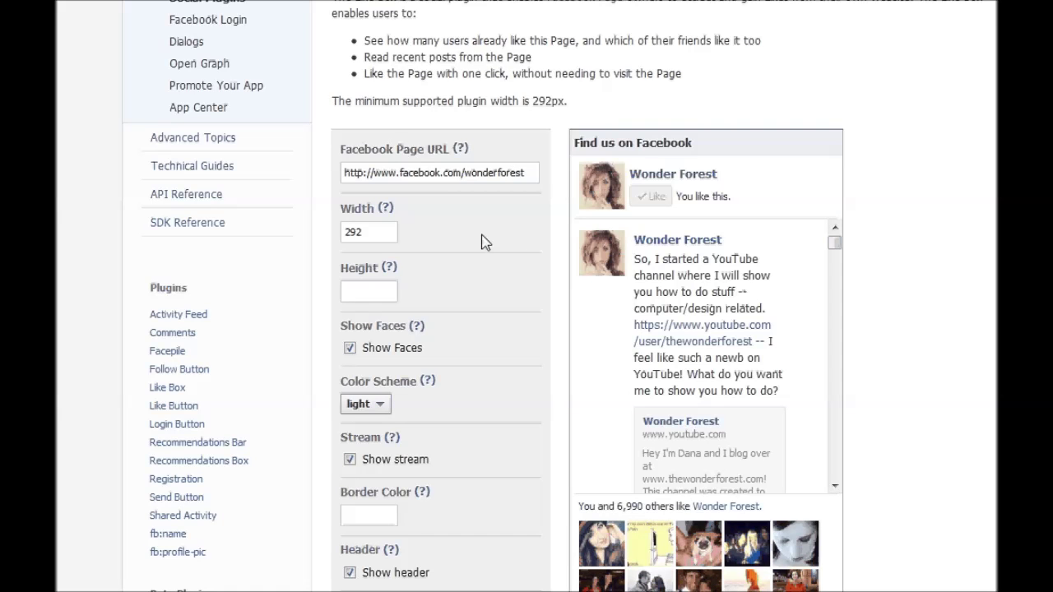
Step: Set the Like Box width to 230, then clear the trial height of 300
{"action": "left_click", "coordinate": [380, 235]}
{"action": "key", "text": "ctrl+a"}
{"action": "type", "text": "230"}
{"action": "left_click", "coordinate": [480, 247]}
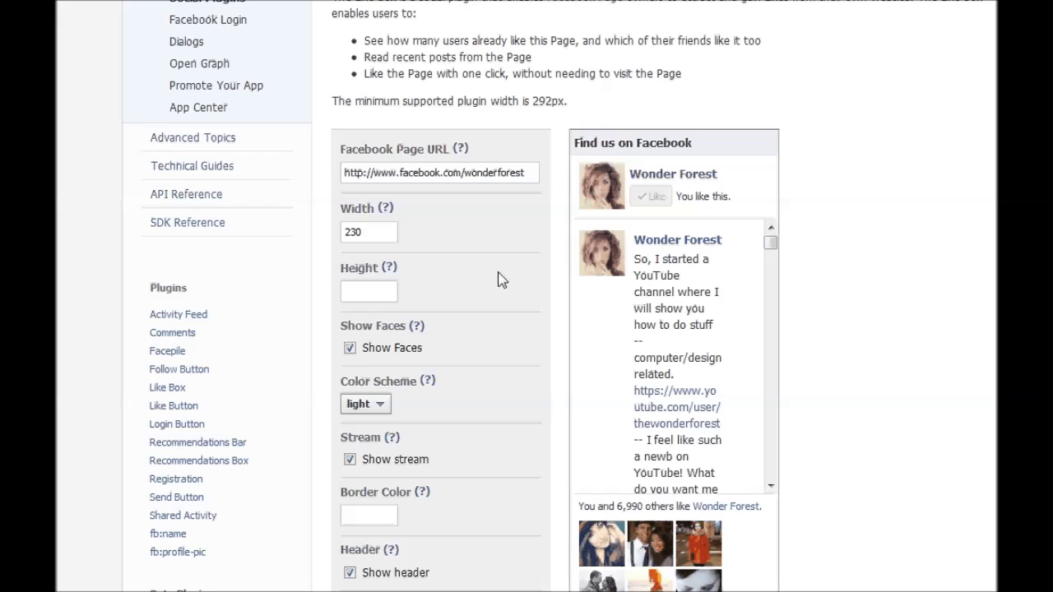
{"action": "type", "text": "300"}
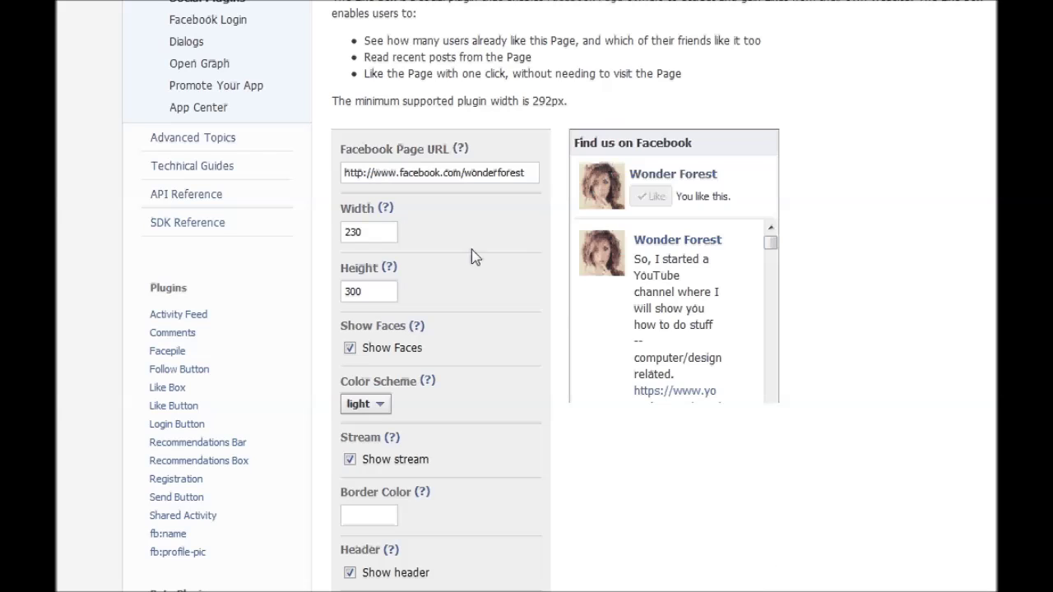
{"action": "double_click", "coordinate": [387, 293]}
{"action": "key", "text": "BackSpace"}
{"action": "left_click", "coordinate": [491, 302]}
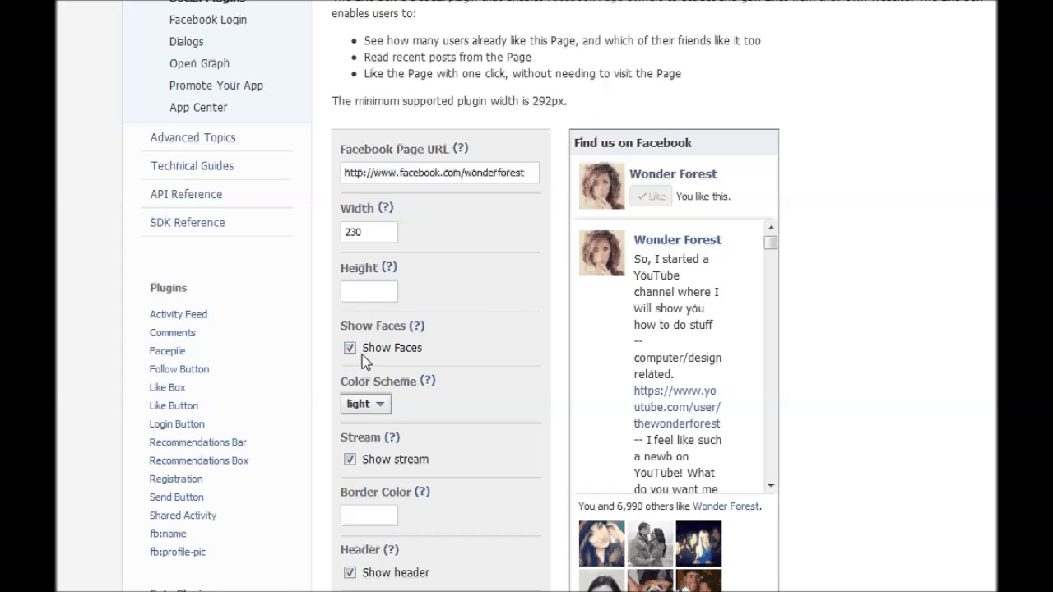
Step: Turn Show Faces off in the Like Box
{"action": "scroll", "coordinate": [442, 345], "scroll_direction": "down", "scroll_amount": 3}
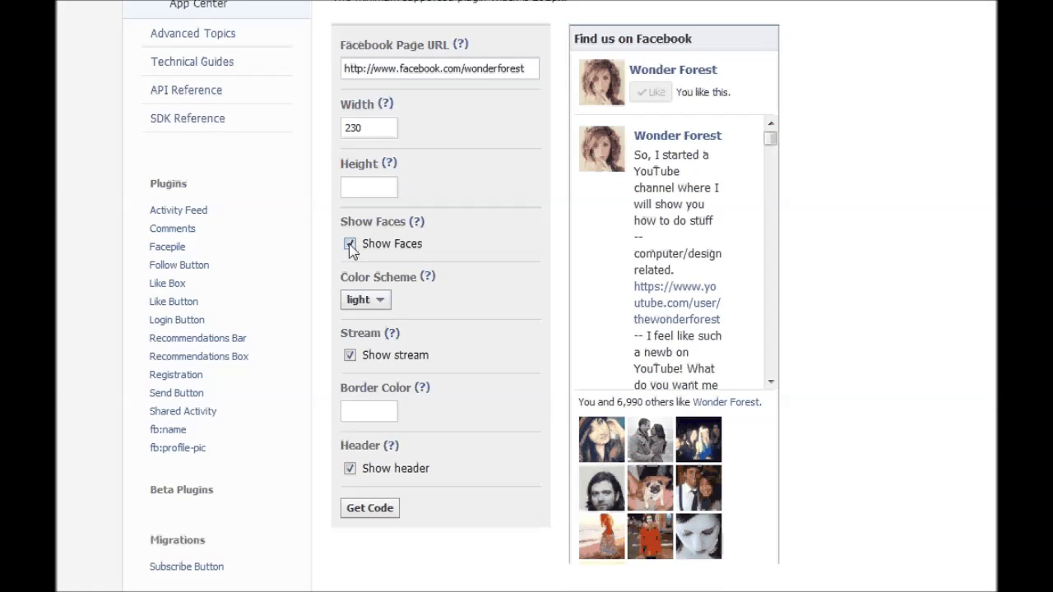
{"action": "left_click", "coordinate": [350, 244]}
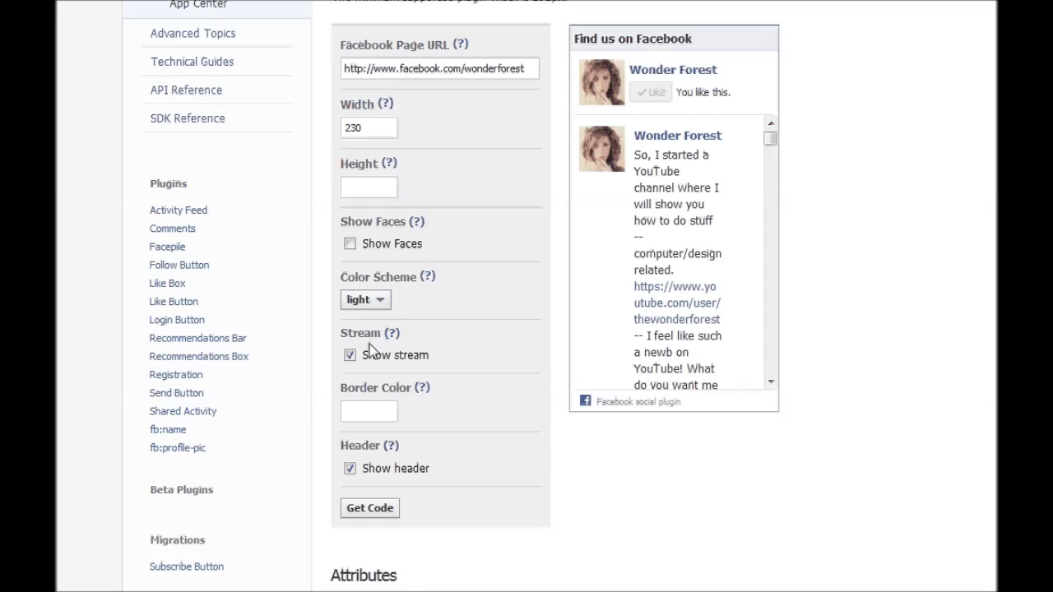
{"action": "left_click", "coordinate": [350, 243]}
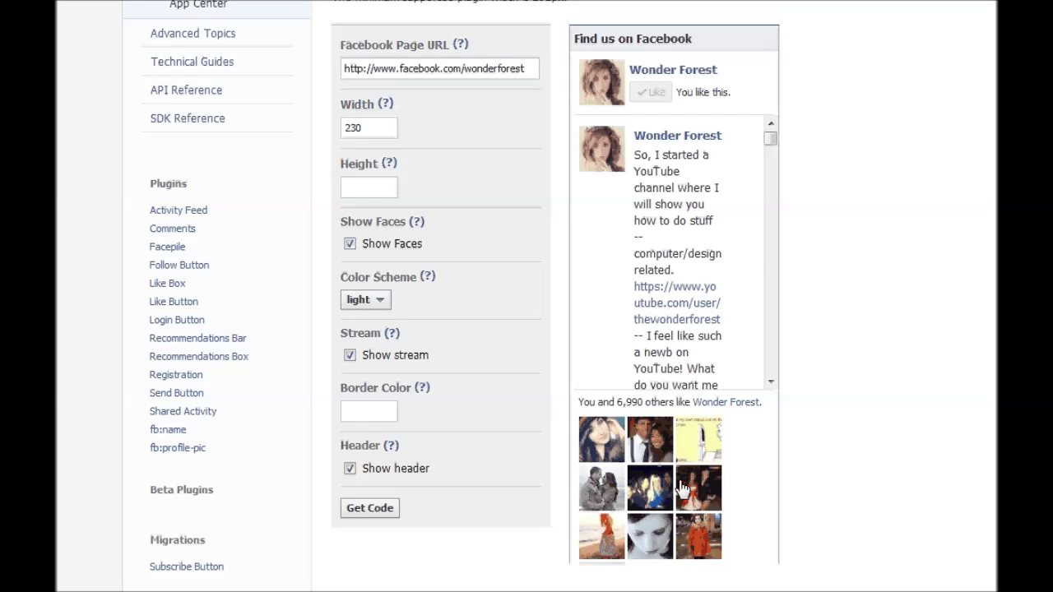
{"action": "left_click", "coordinate": [349, 245]}
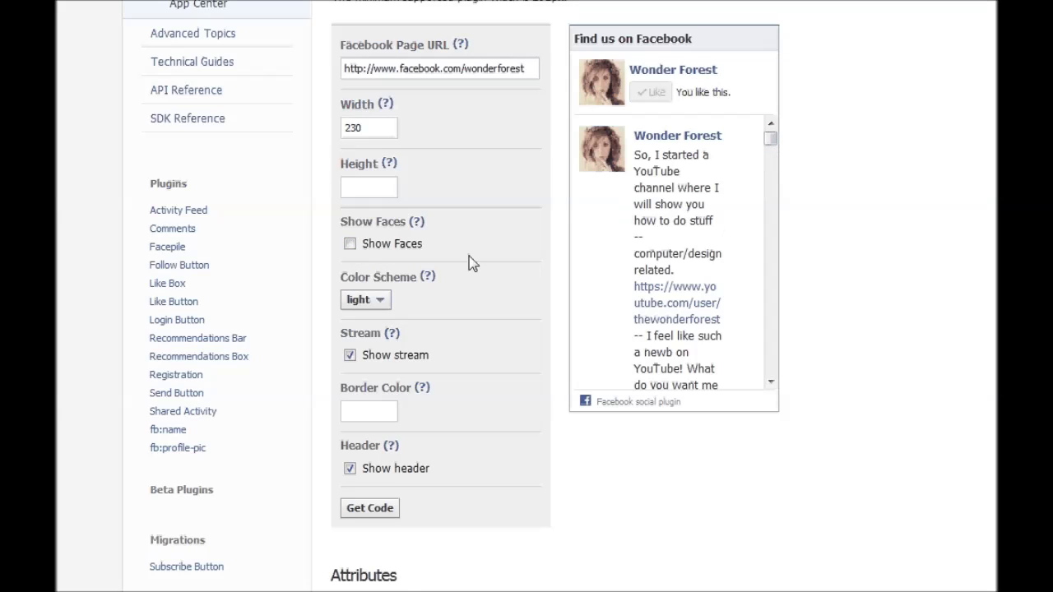
Step: Keep the light colour scheme and uncheck Show stream
{"action": "left_click", "coordinate": [381, 303]}
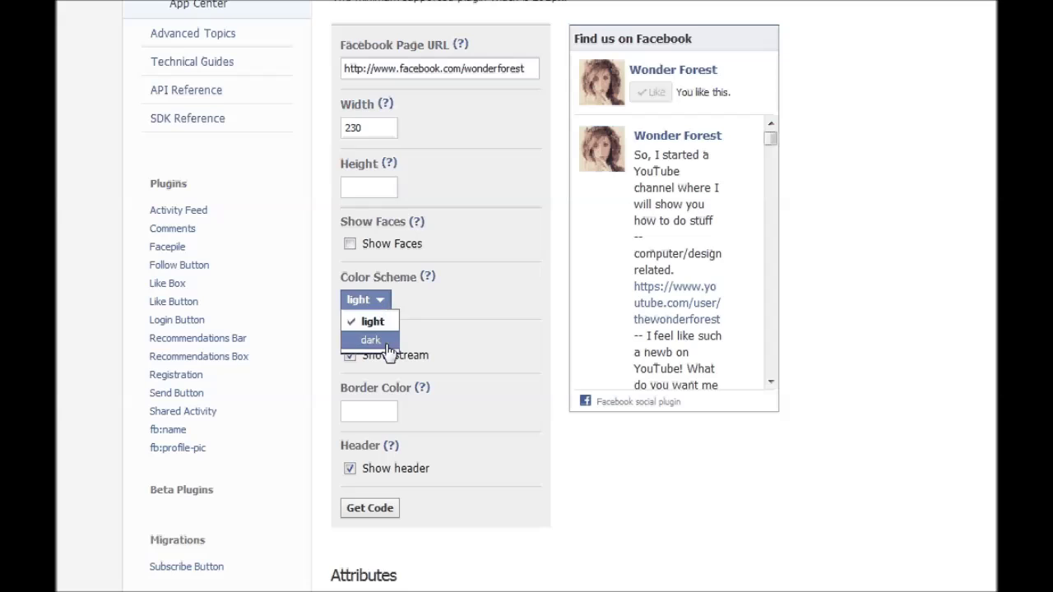
{"action": "left_click", "coordinate": [374, 321]}
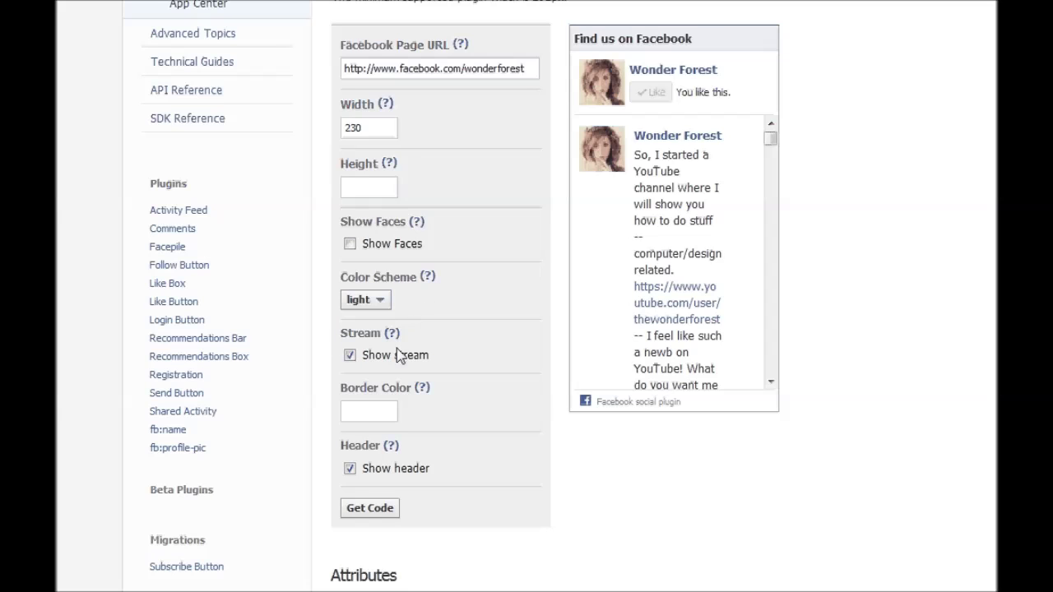
{"action": "mouse_move", "coordinate": [768, 140]}
{"action": "left_mouse_down"}
{"action": "mouse_move", "coordinate": [776, 212]}
{"action": "mouse_move", "coordinate": [770, 134]}
{"action": "left_mouse_up"}
{"action": "left_click", "coordinate": [350, 357]}
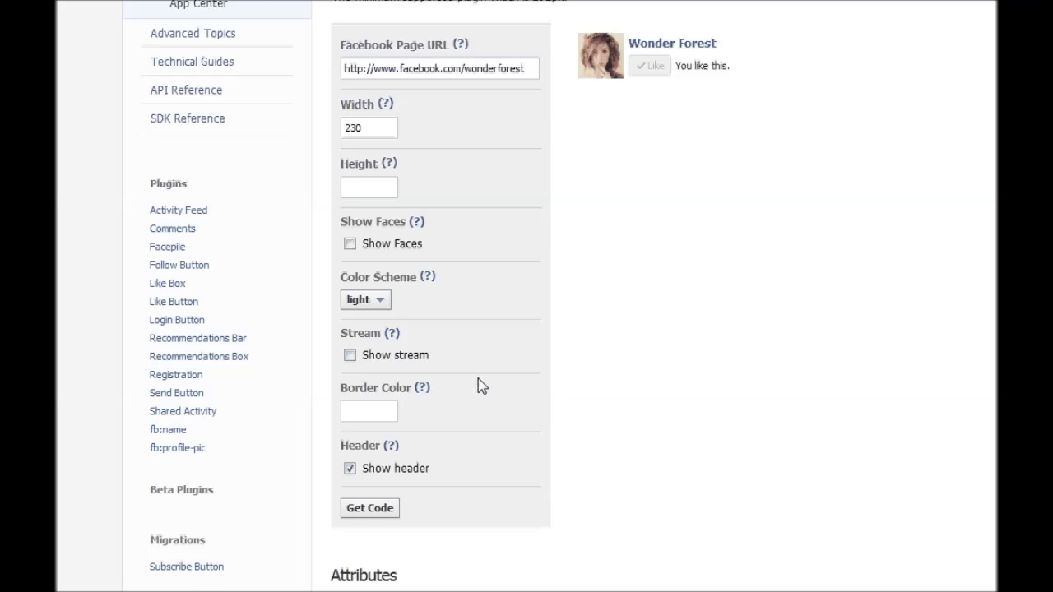
{"action": "scroll", "coordinate": [477, 383], "scroll_direction": "up", "scroll_amount": 2}
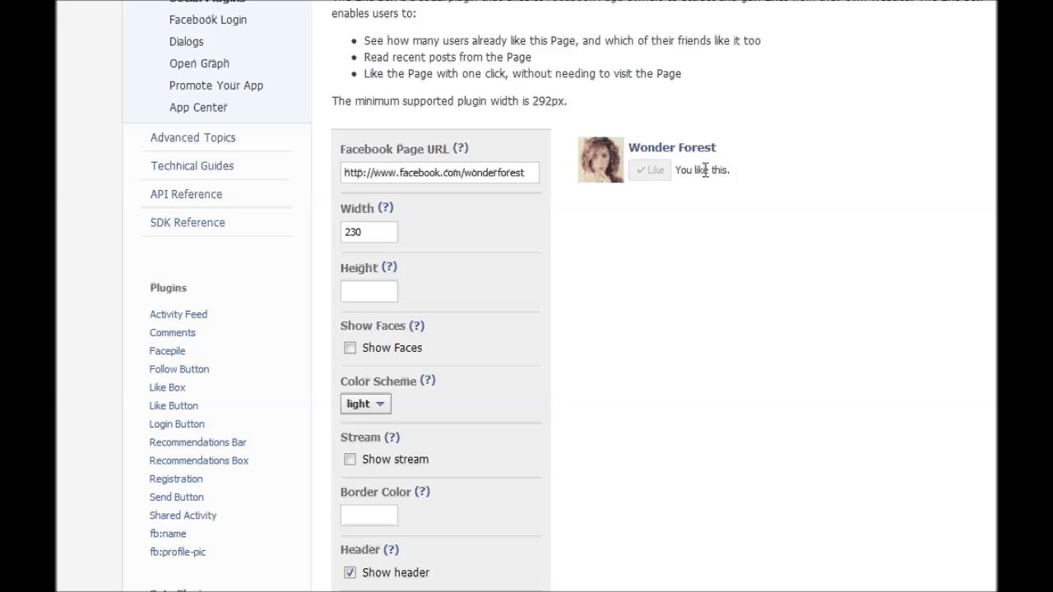
Step: Re-enable Show Faces, leave Show header unchecked, and generate the Like Box code
{"action": "left_click", "coordinate": [350, 348]}
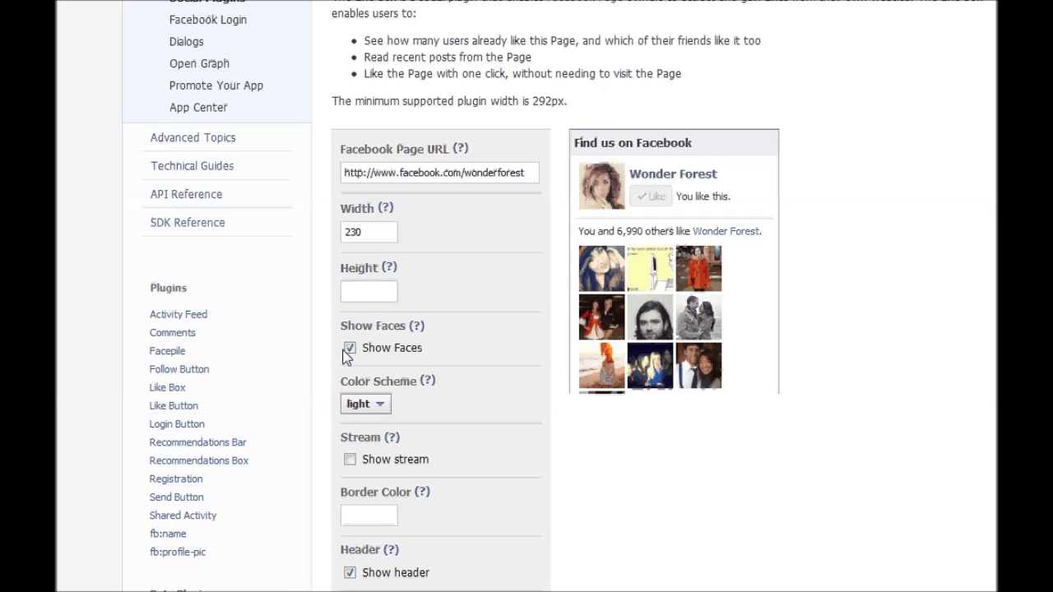
{"action": "scroll", "coordinate": [498, 505], "scroll_direction": "down", "scroll_amount": 2}
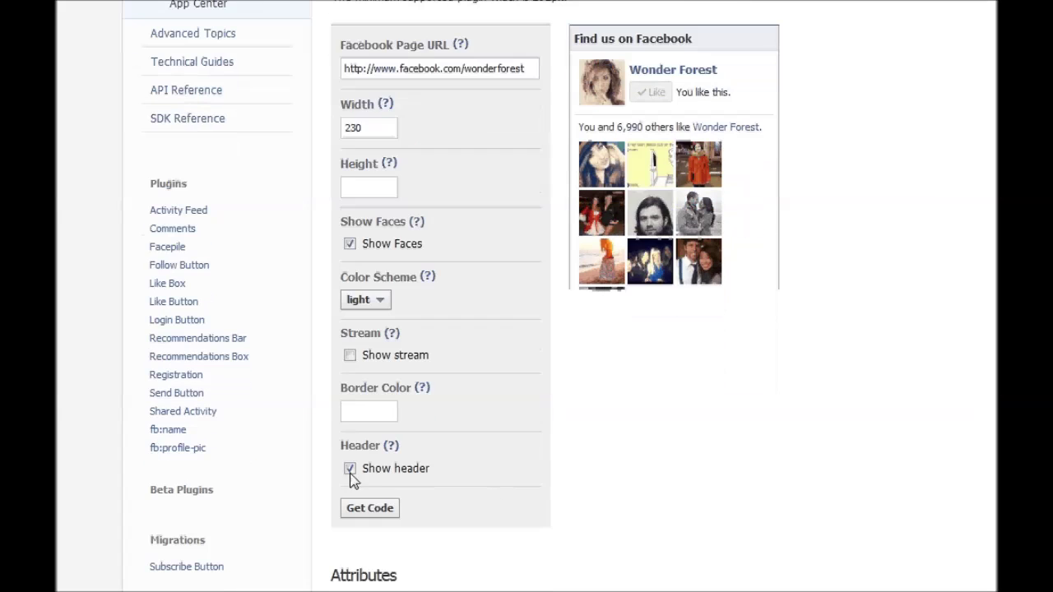
{"action": "left_click", "coordinate": [350, 469]}
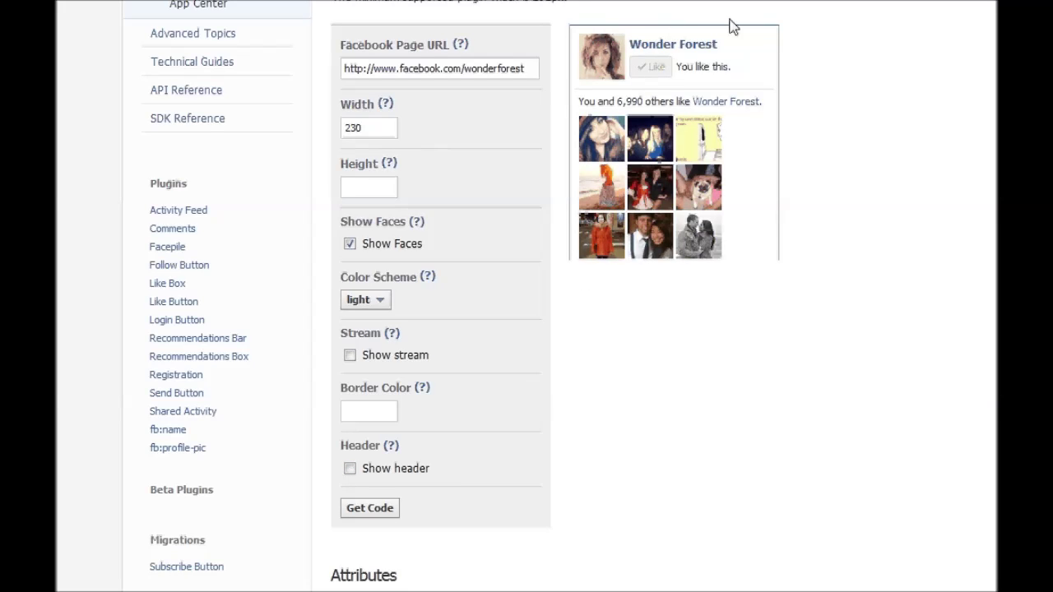
{"action": "left_click", "coordinate": [351, 470]}
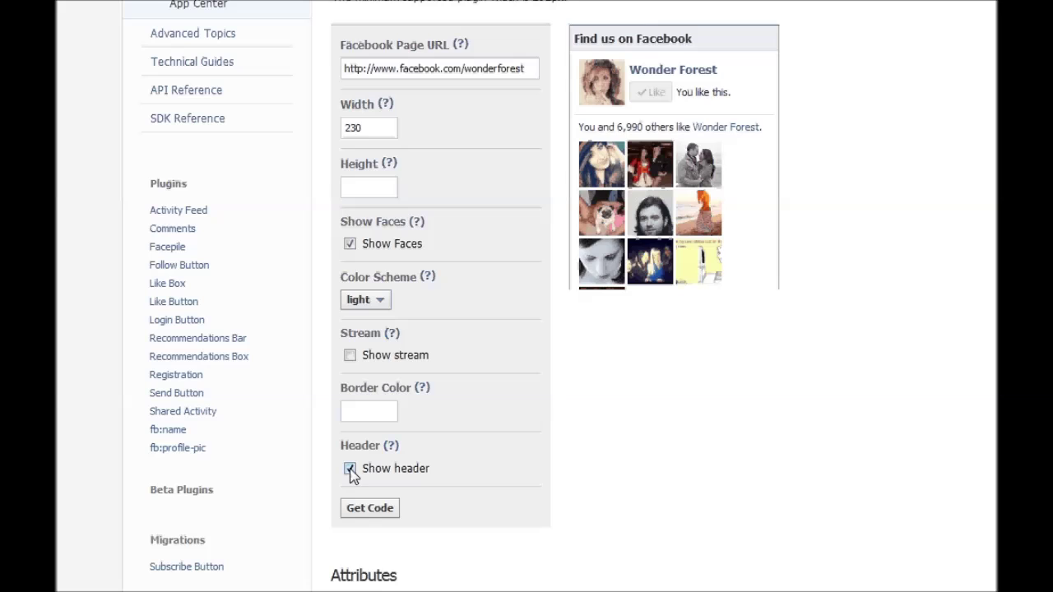
{"action": "left_click", "coordinate": [350, 469]}
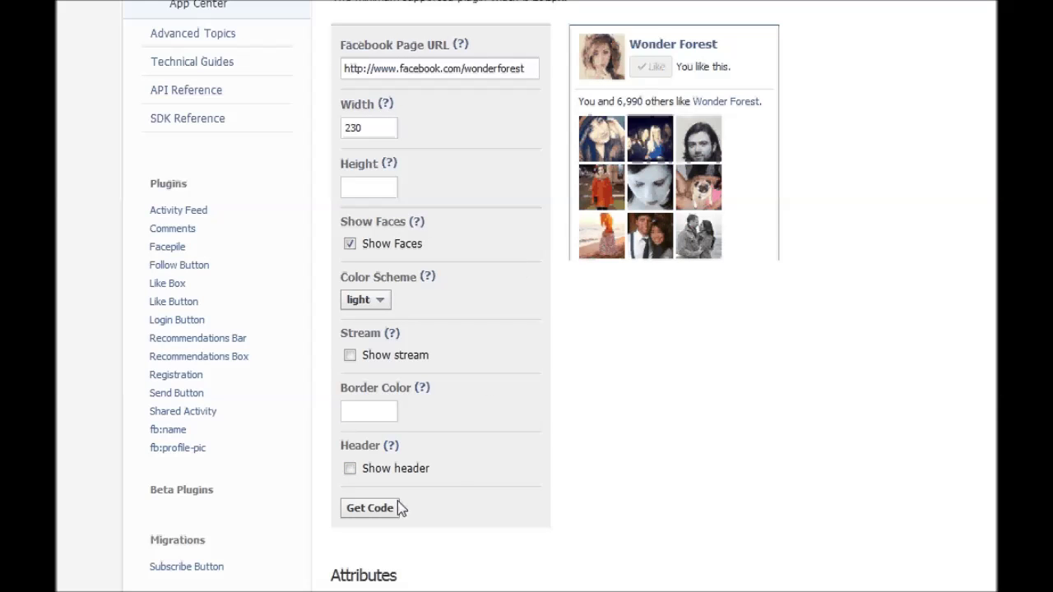
{"action": "left_click", "coordinate": [371, 508]}
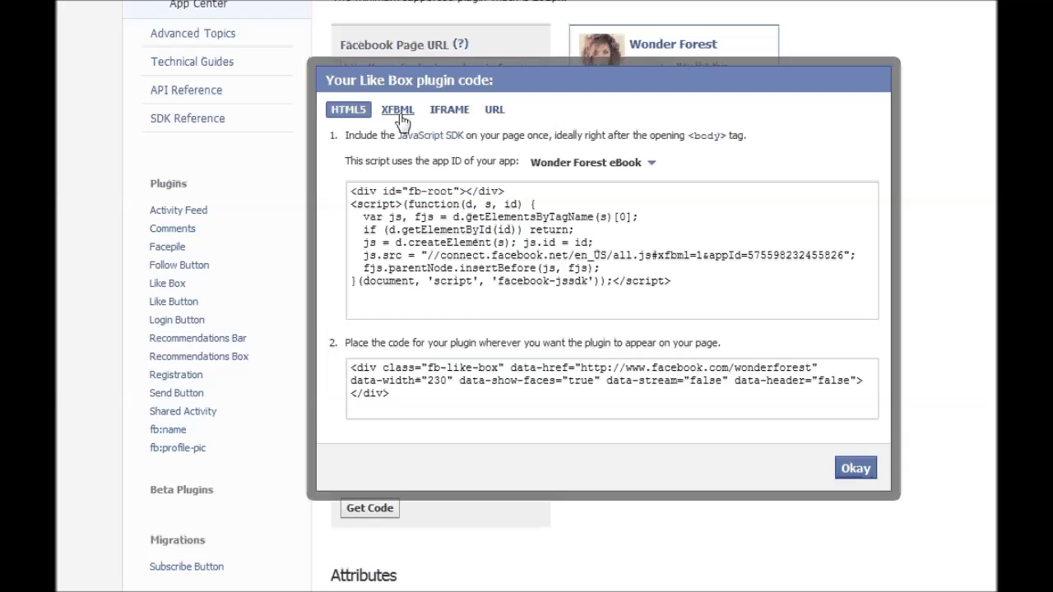
Step: Copy the IFRAME version of the Like Box code and close the code dialog
{"action": "left_click", "coordinate": [455, 118]}
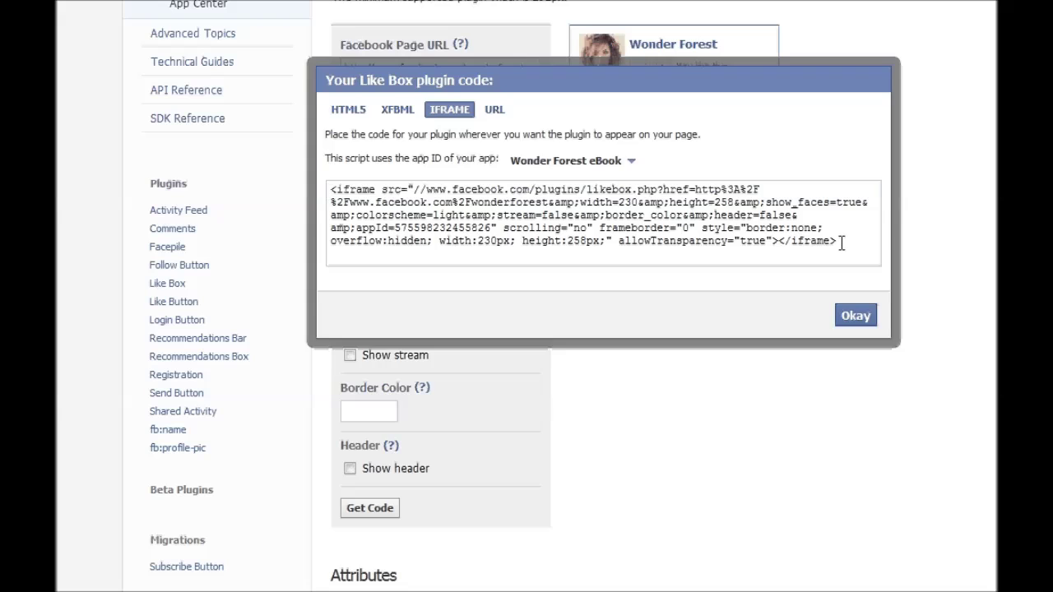
{"action": "left_click_drag", "start_coordinate": [841, 243], "coordinate": [247, 169]}
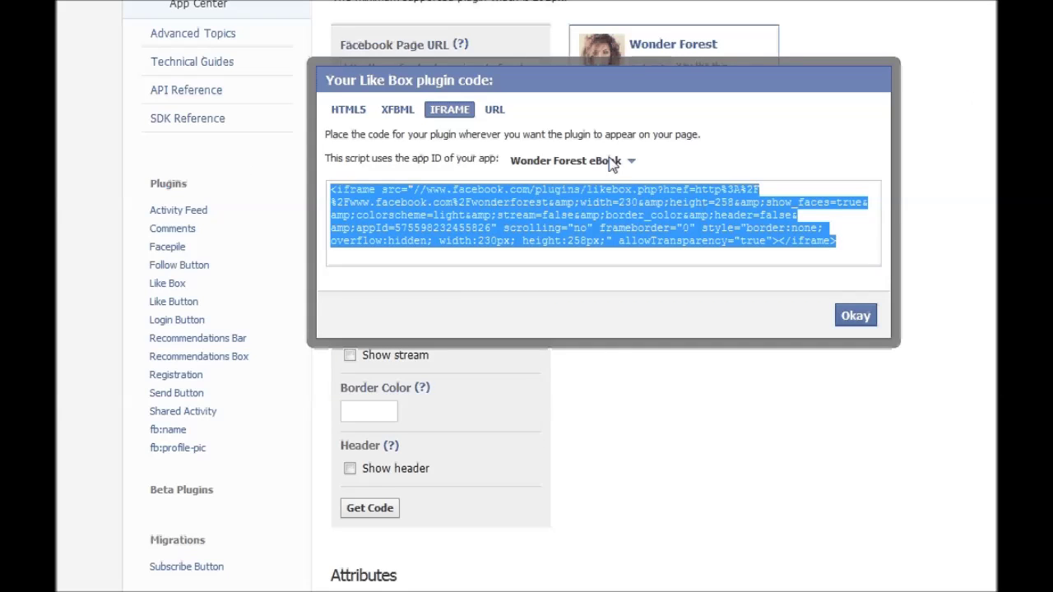
{"action": "right_click", "coordinate": [602, 212]}
{"action": "left_click", "coordinate": [638, 267]}
{"action": "left_click", "coordinate": [858, 321]}
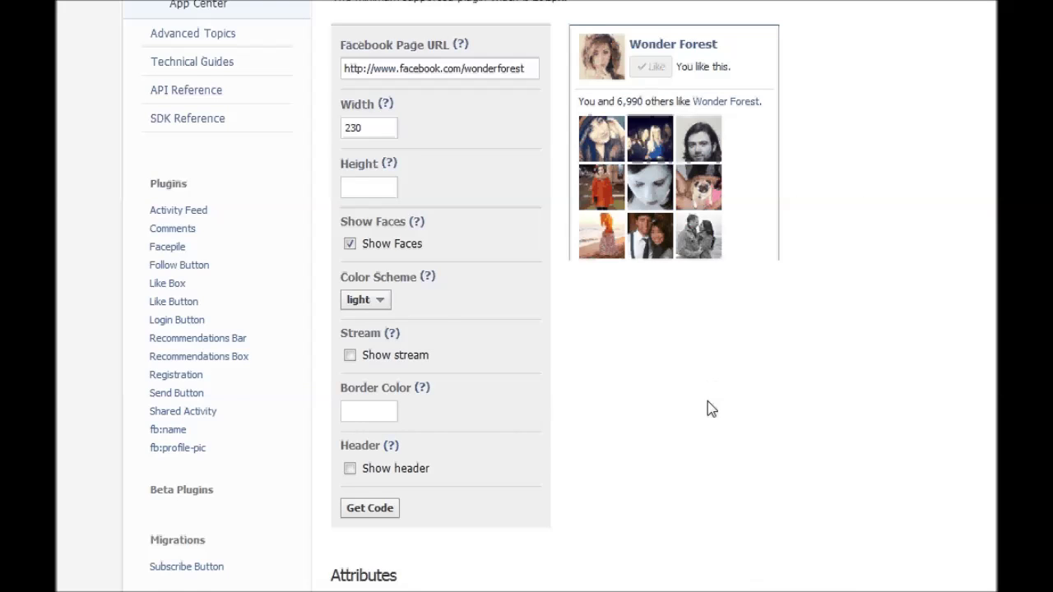
{"action": "scroll", "coordinate": [711, 409], "scroll_direction": "up", "scroll_amount": 3}
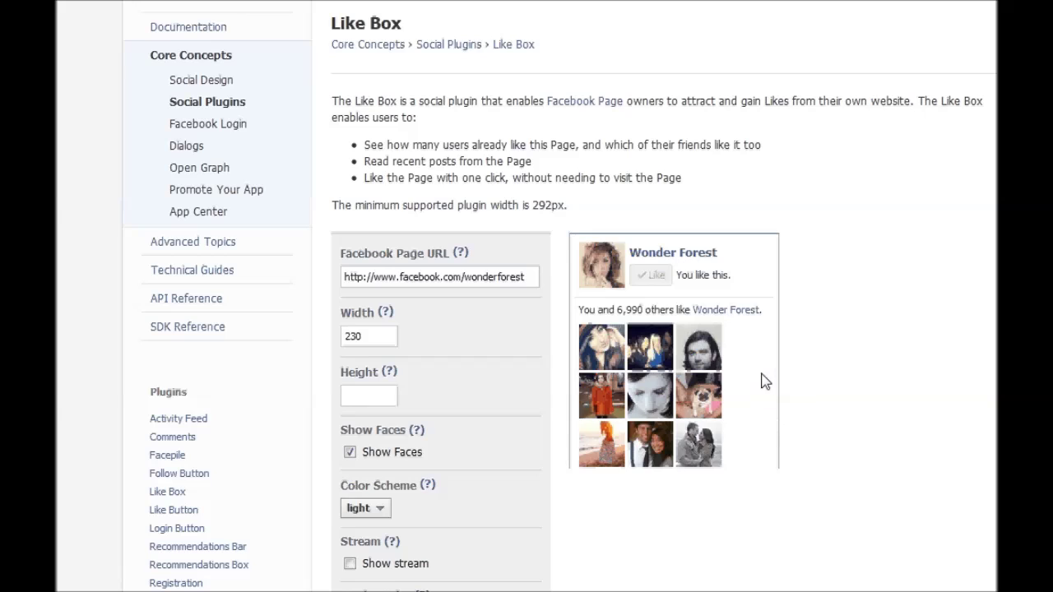